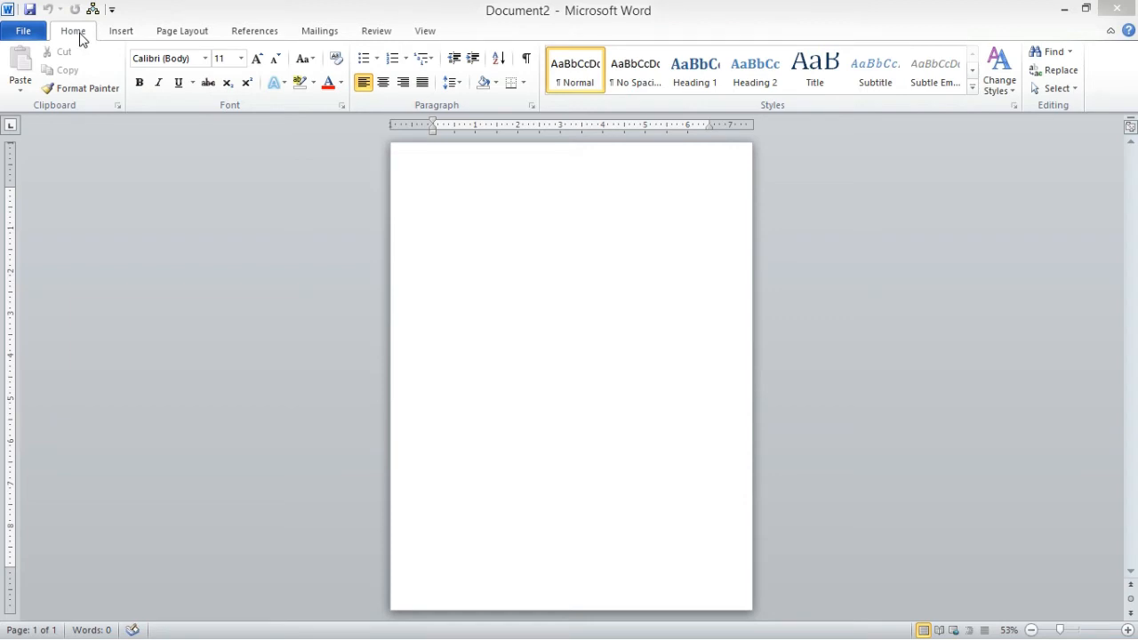
# Set up a box page border with the 3 pt thin-thick-thin line style.
pyautogui.click(524, 85)
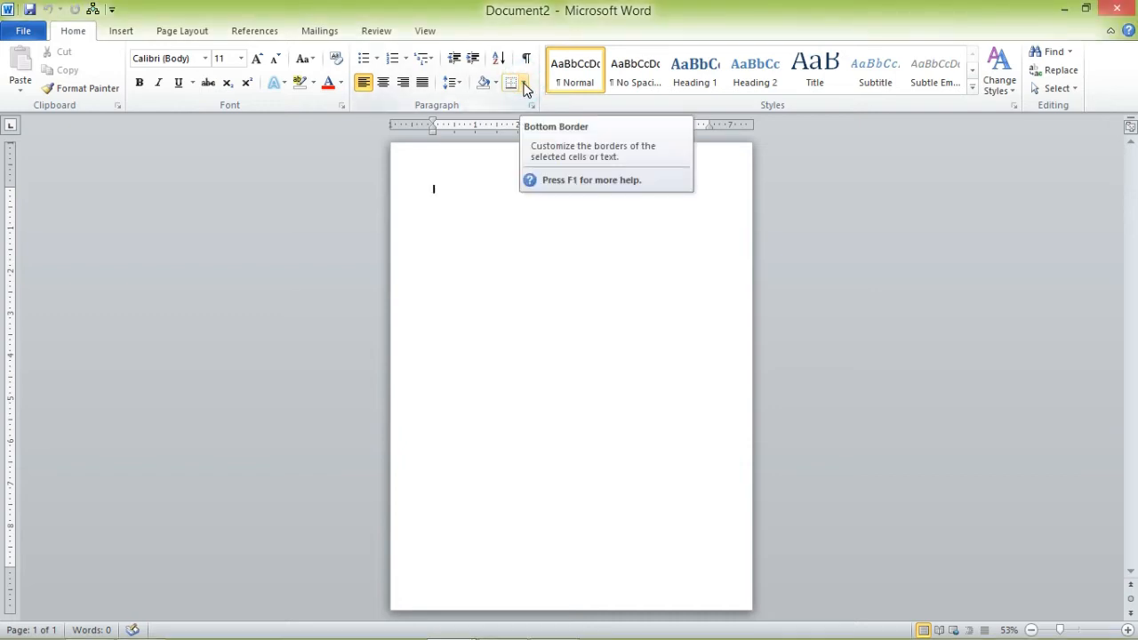
pyautogui.click(525, 86)
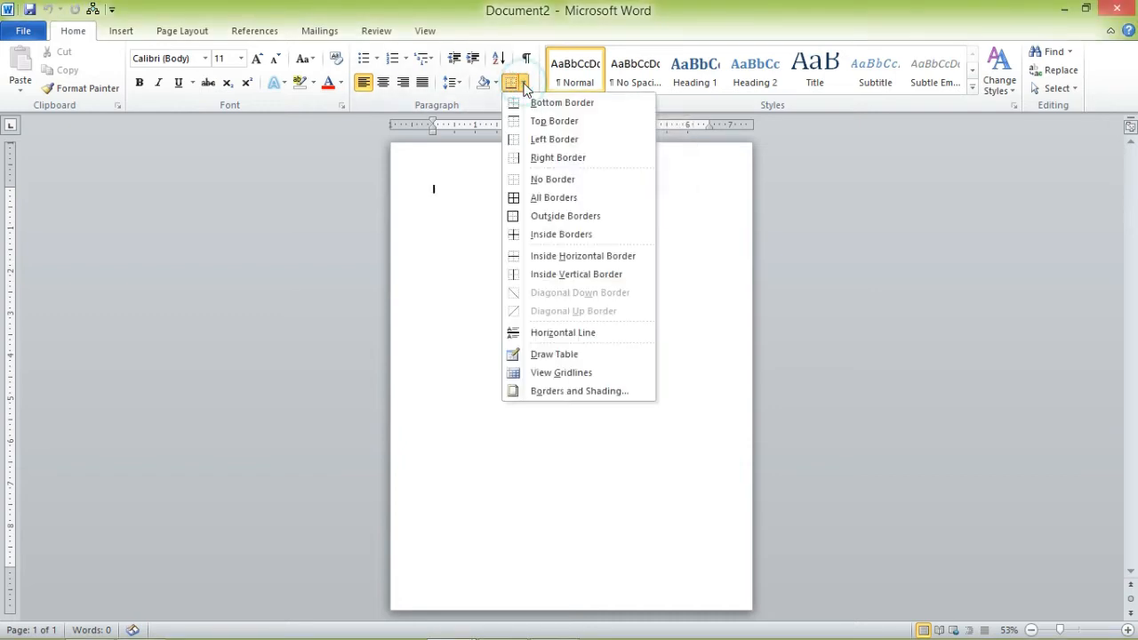
pyautogui.click(557, 389)
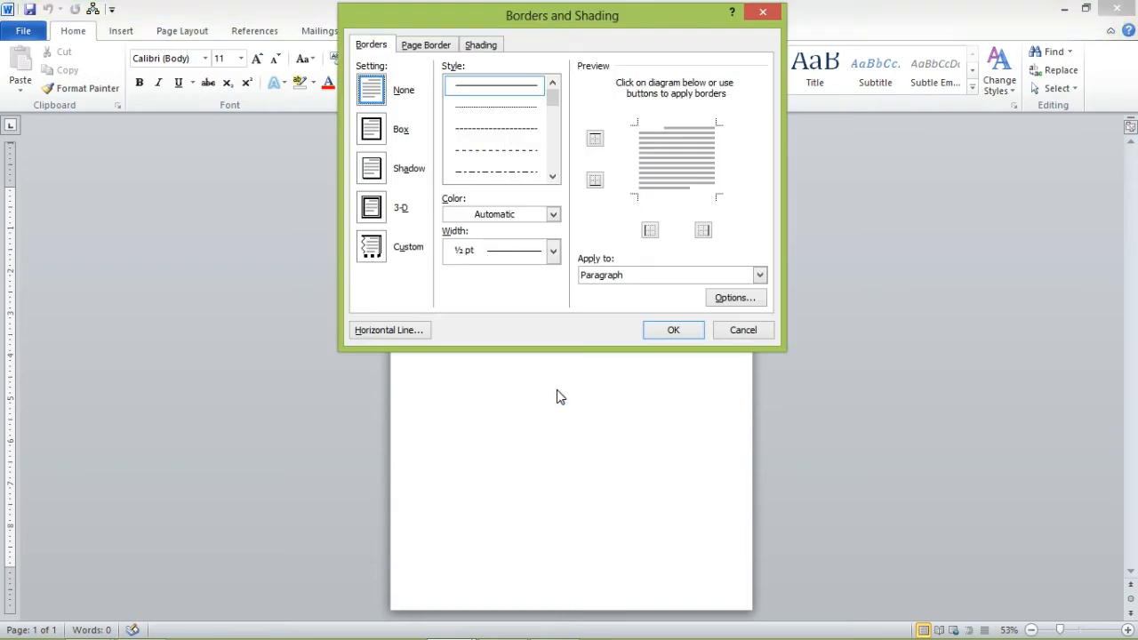
pyautogui.click(422, 49)
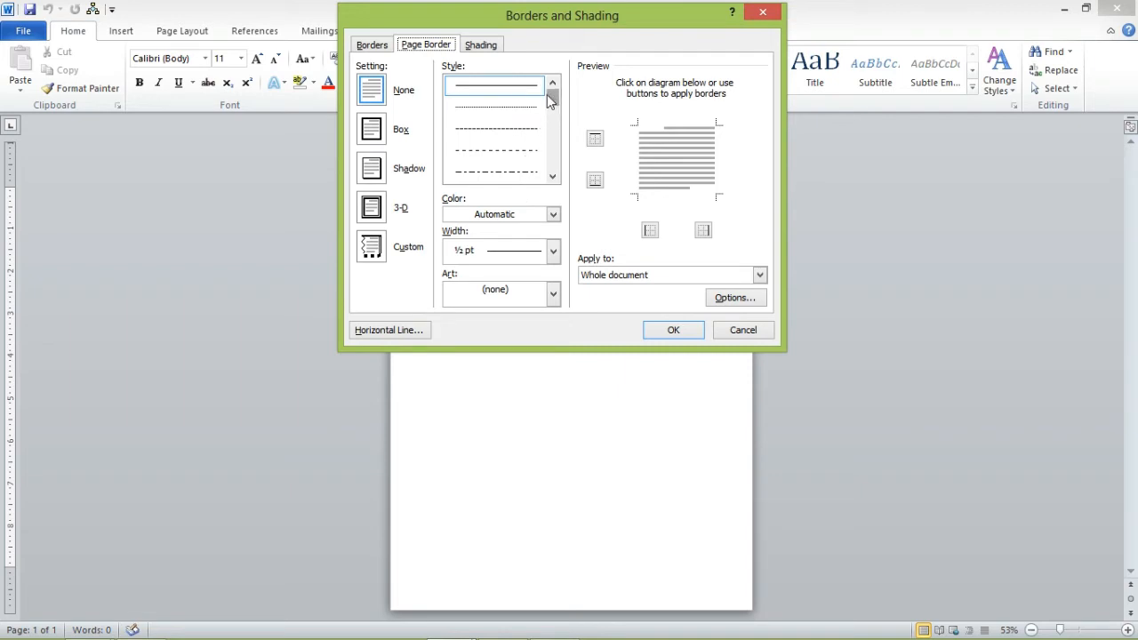
pyautogui.moveTo(552, 96); pyautogui.dragTo(549, 115)
pyautogui.click(522, 129)
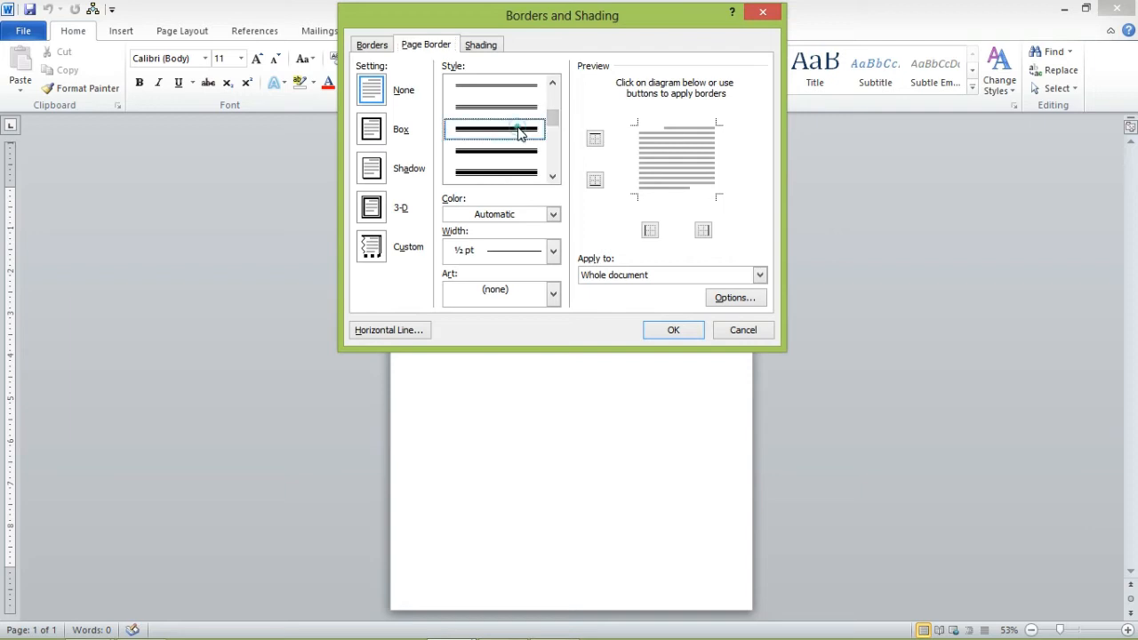
pyautogui.click(552, 176)
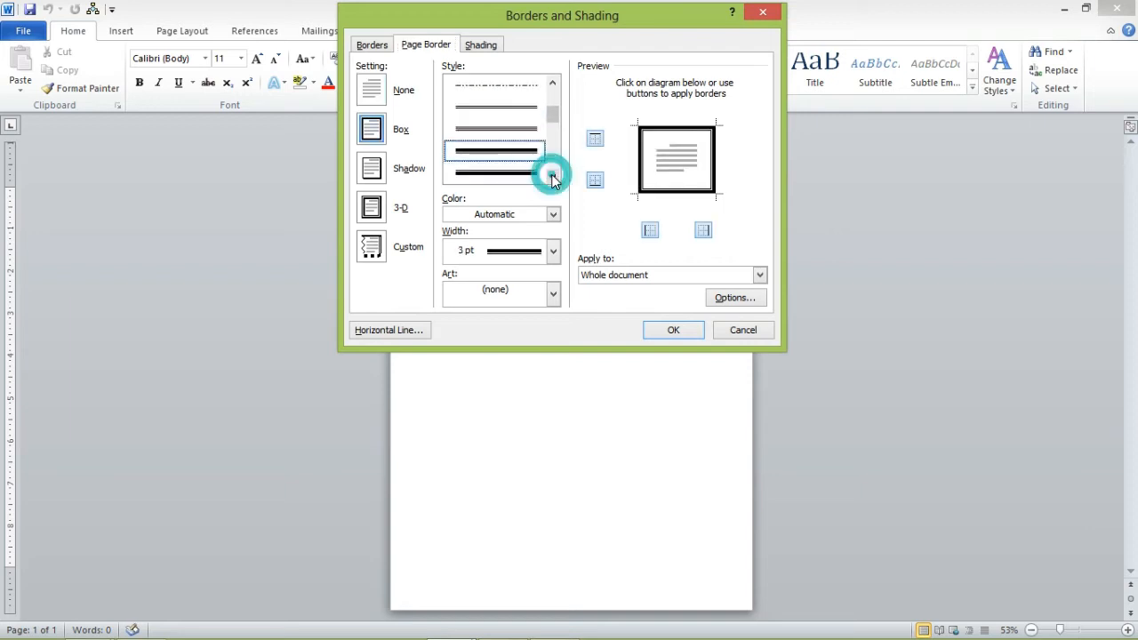
pyautogui.click(526, 171)
pyautogui.click(515, 129)
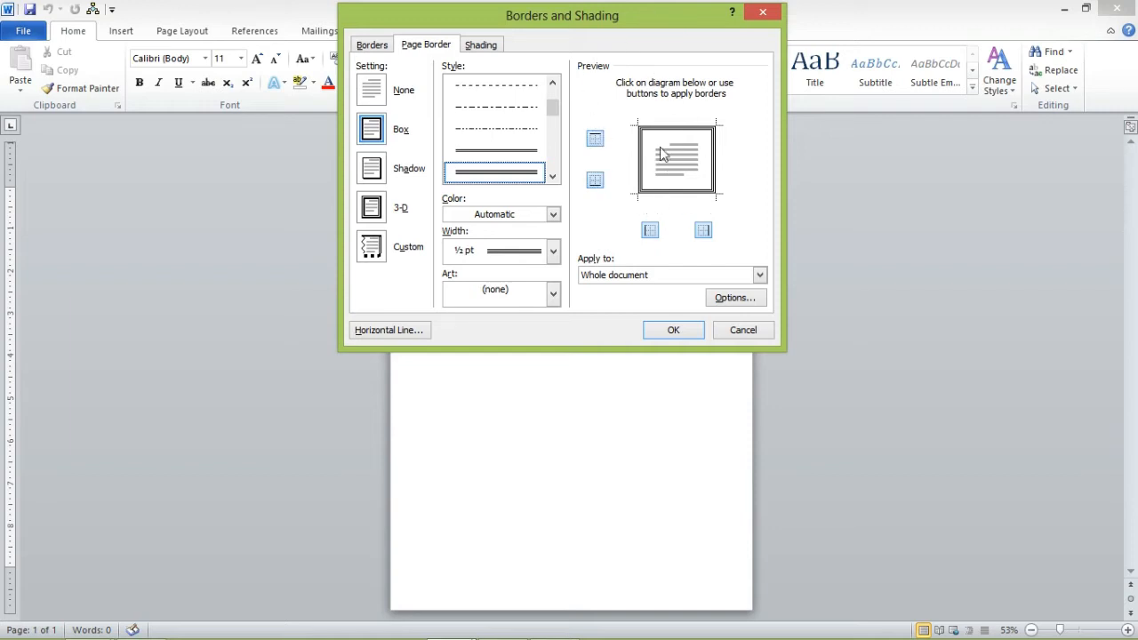
pyautogui.click(553, 176)
pyautogui.click(552, 176)
pyautogui.click(514, 172)
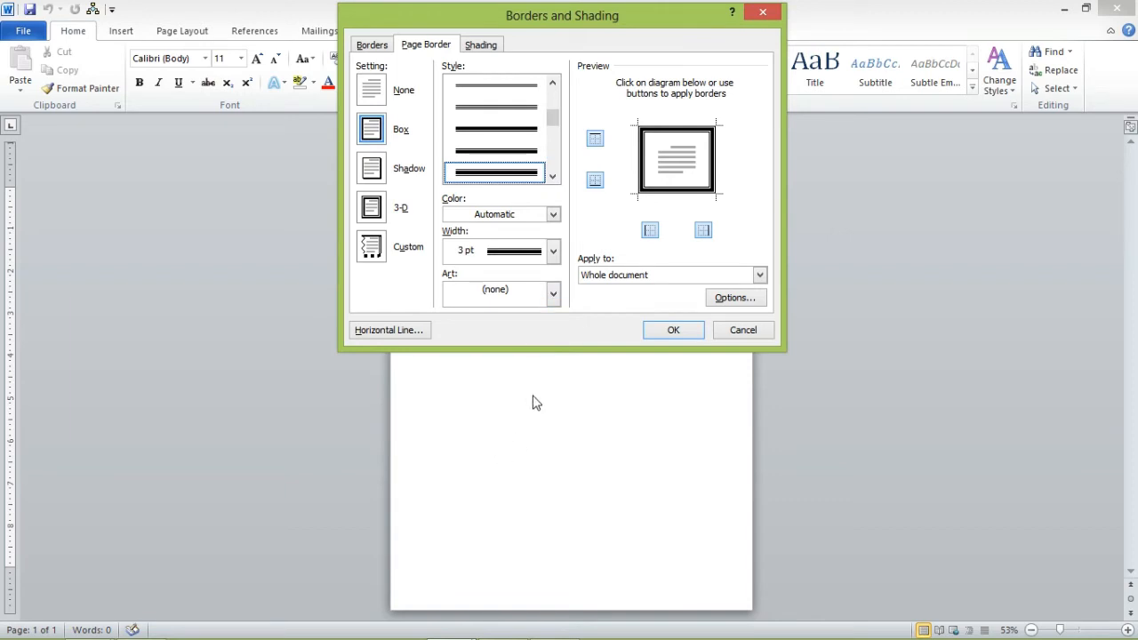
# Limit the page border to "This section - First page only" and apply it to the document.
pyautogui.click(642, 278)
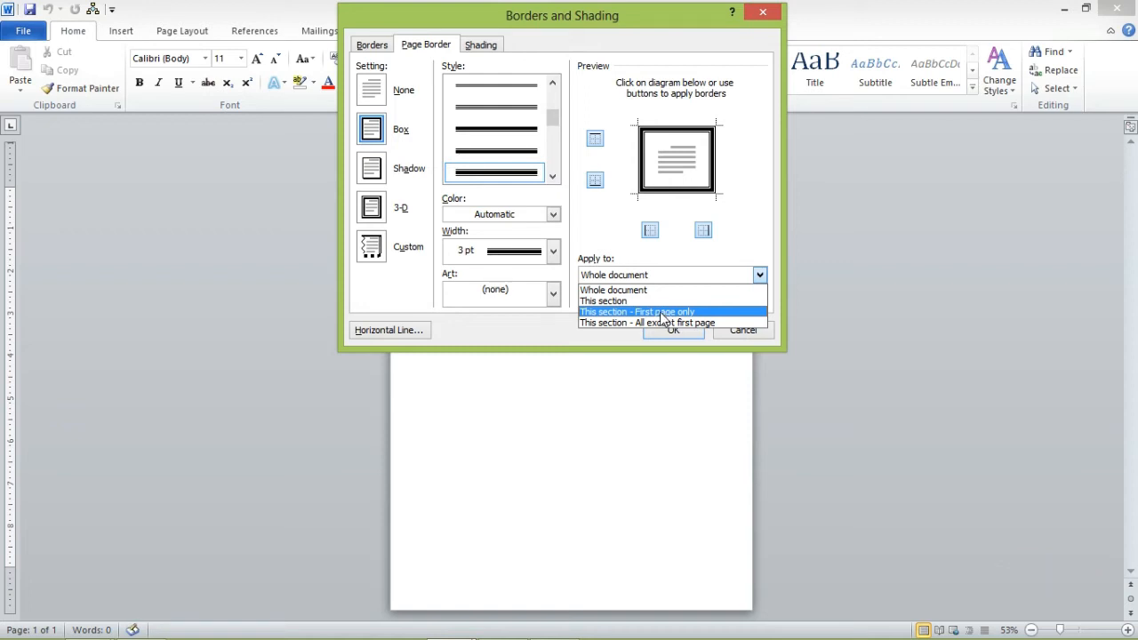
pyautogui.click(661, 312)
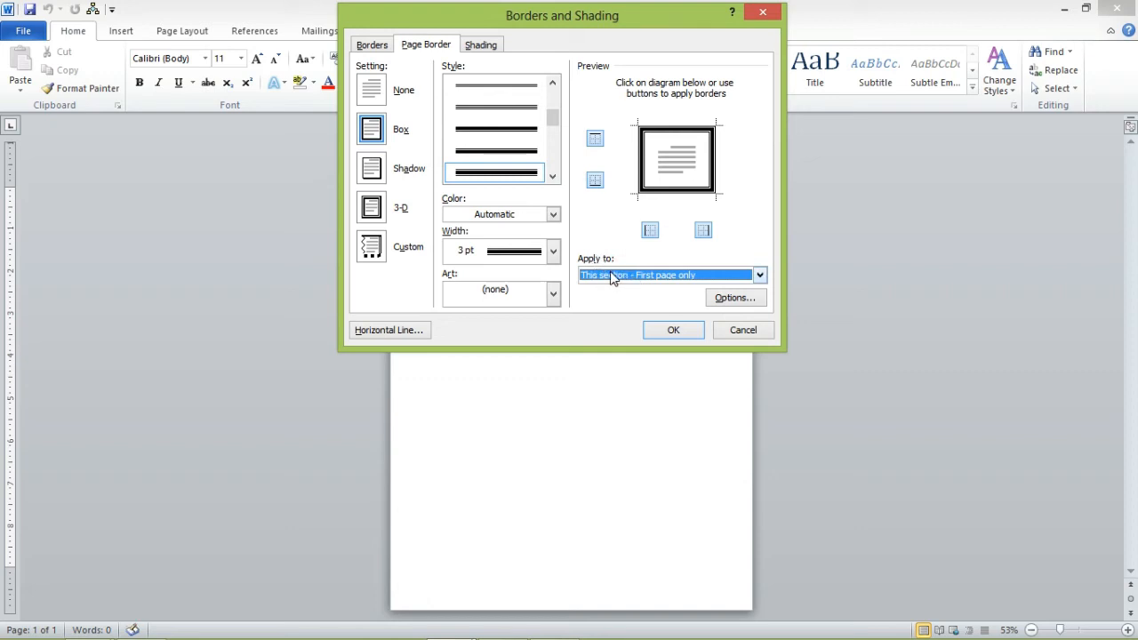
pyautogui.click(673, 331)
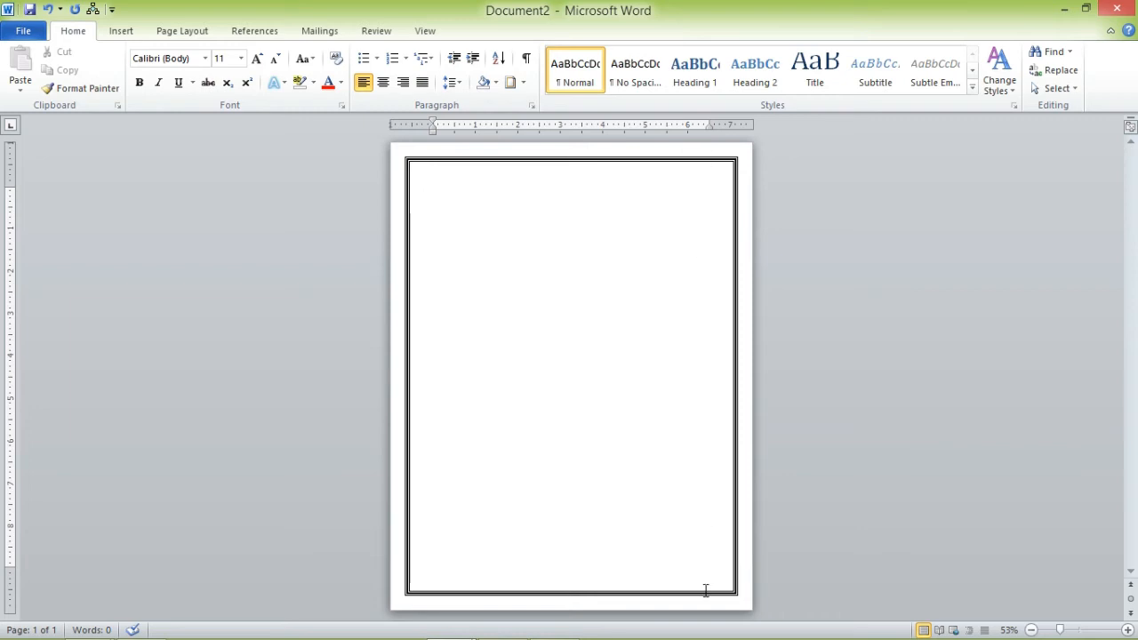
# Replace the page border with the green pine tree art border at 31 pt.
pyautogui.click(524, 83)
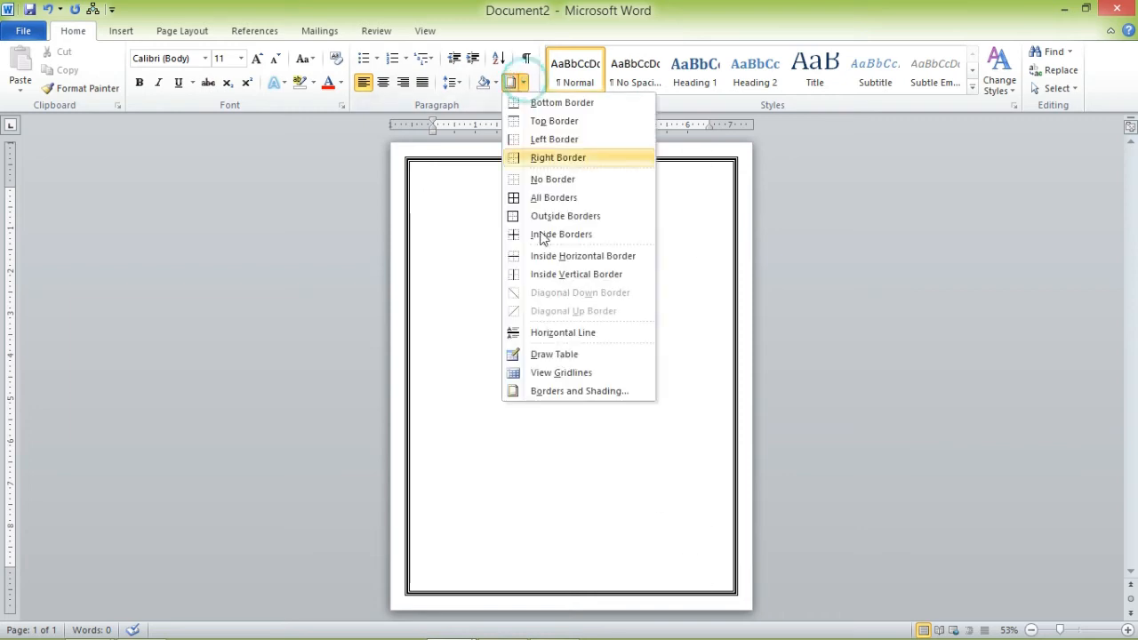
pyautogui.click(541, 392)
pyautogui.click(430, 46)
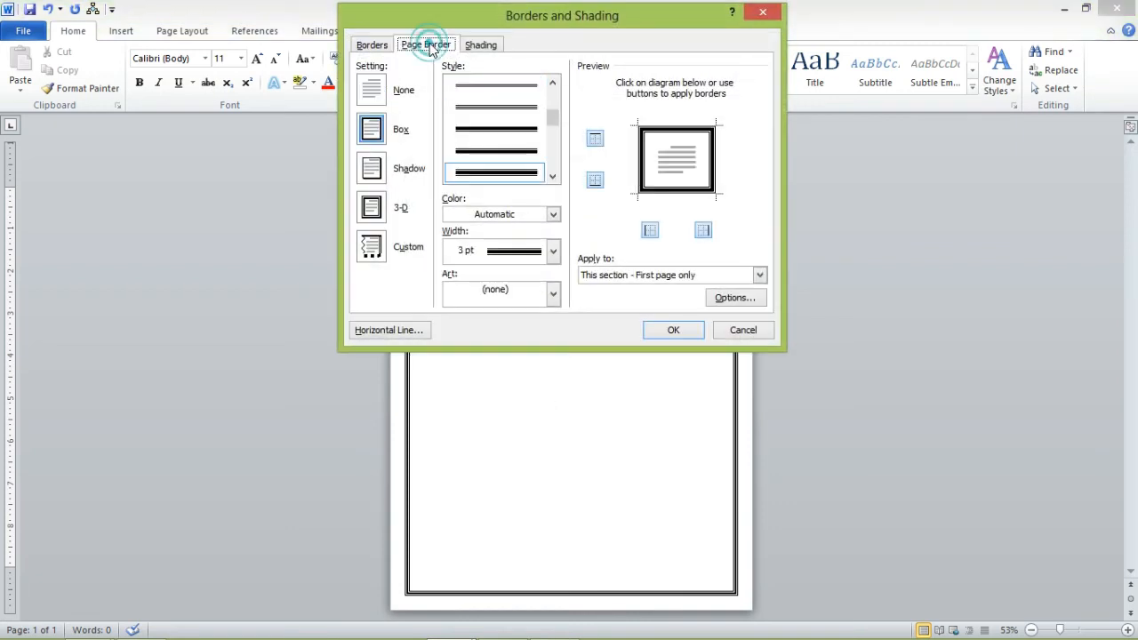
pyautogui.click(552, 295)
pyautogui.click(551, 329)
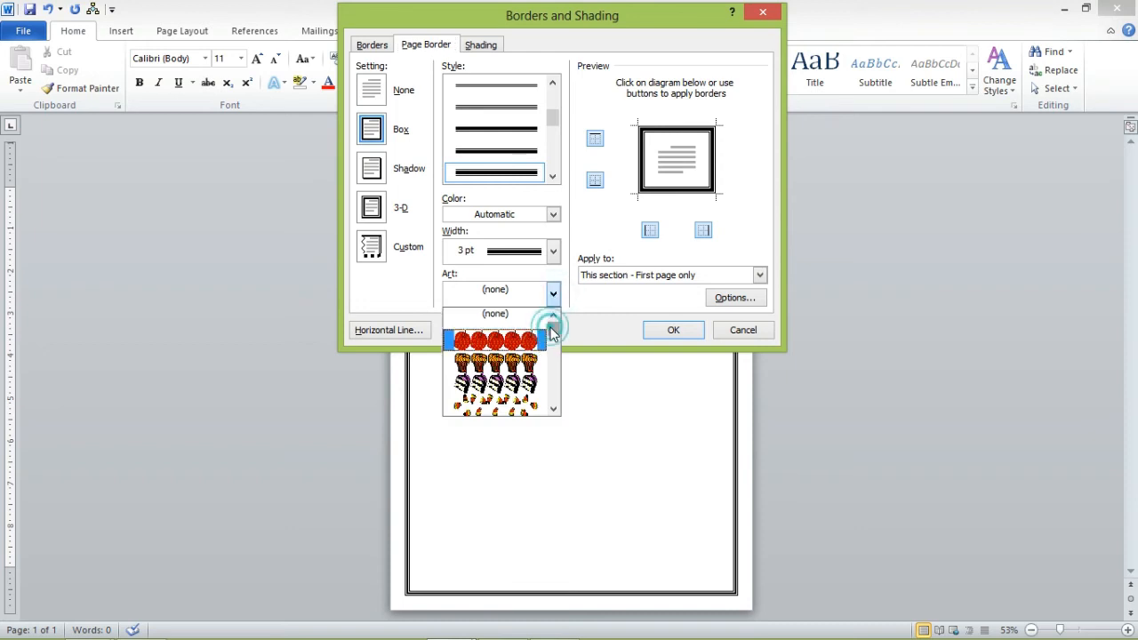
pyautogui.moveTo(552, 330); pyautogui.dragTo(552, 336)
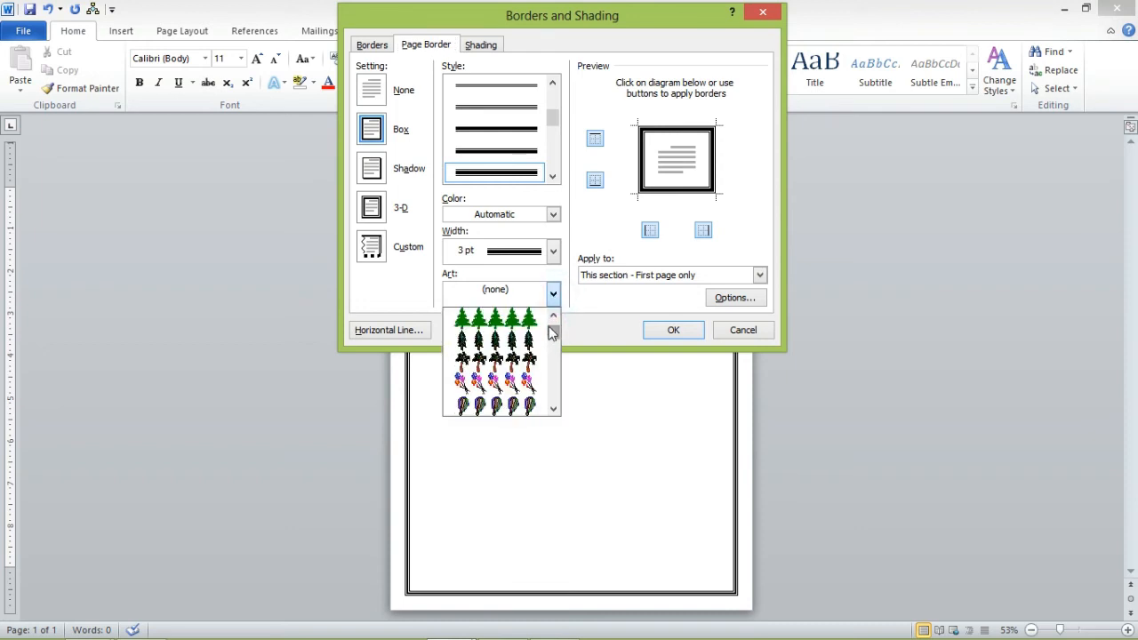
pyautogui.click(521, 318)
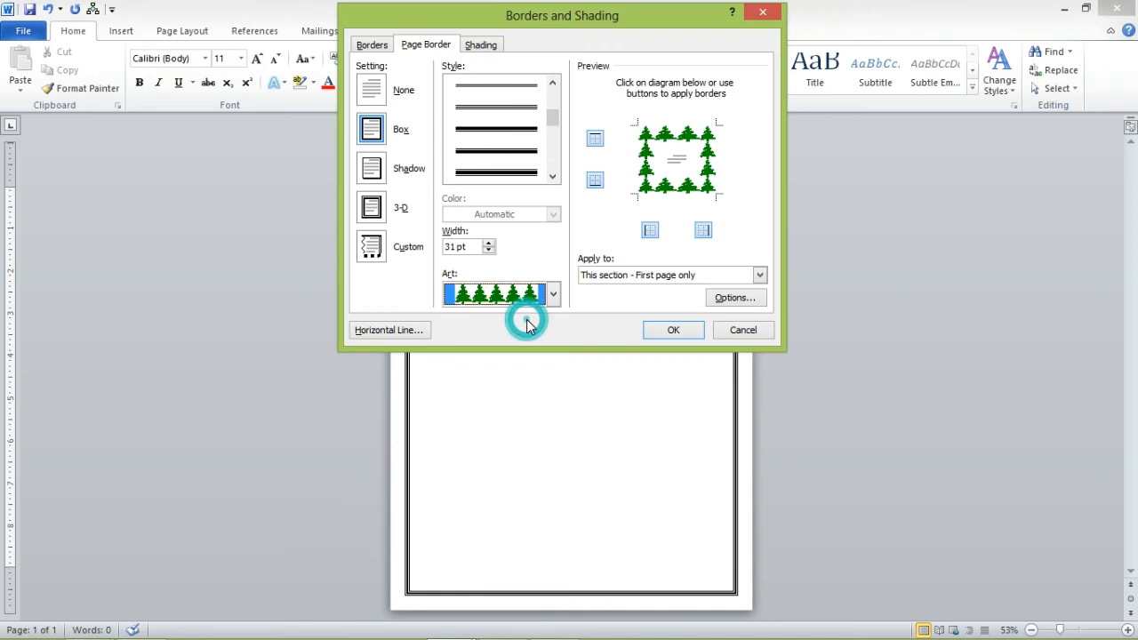
pyautogui.click(666, 330)
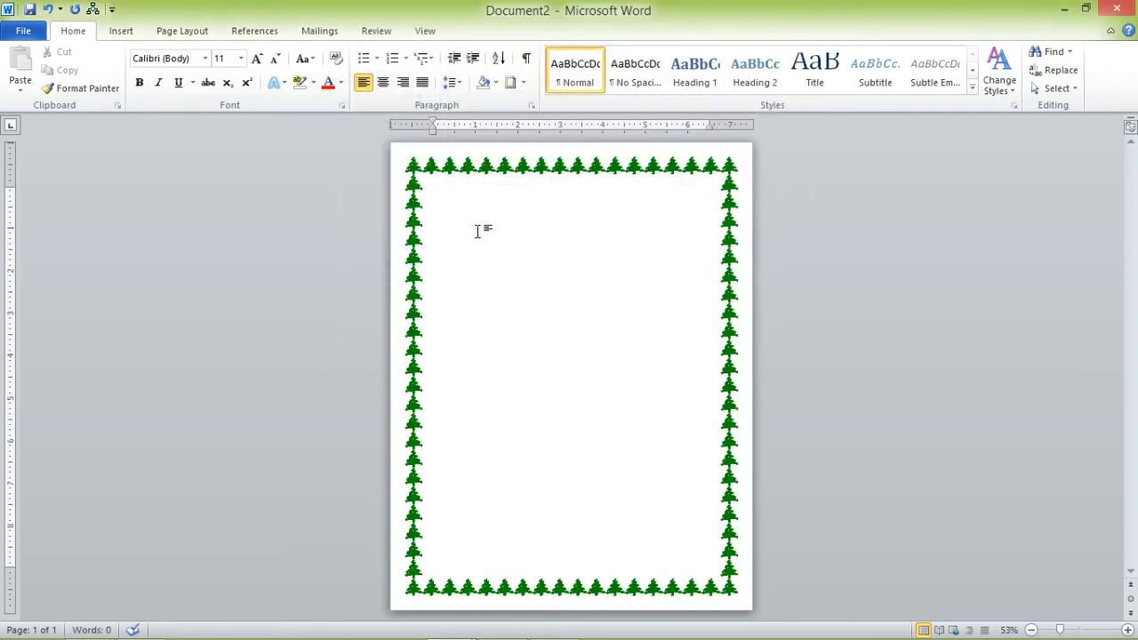
pyautogui.click(524, 84)
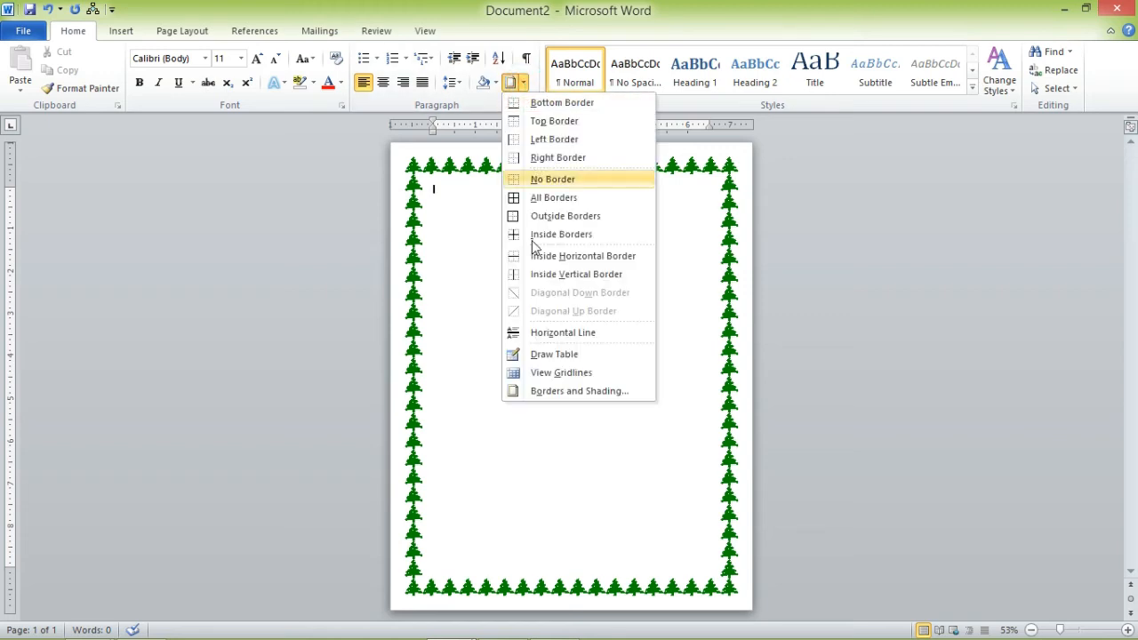
pyautogui.click(640, 509)
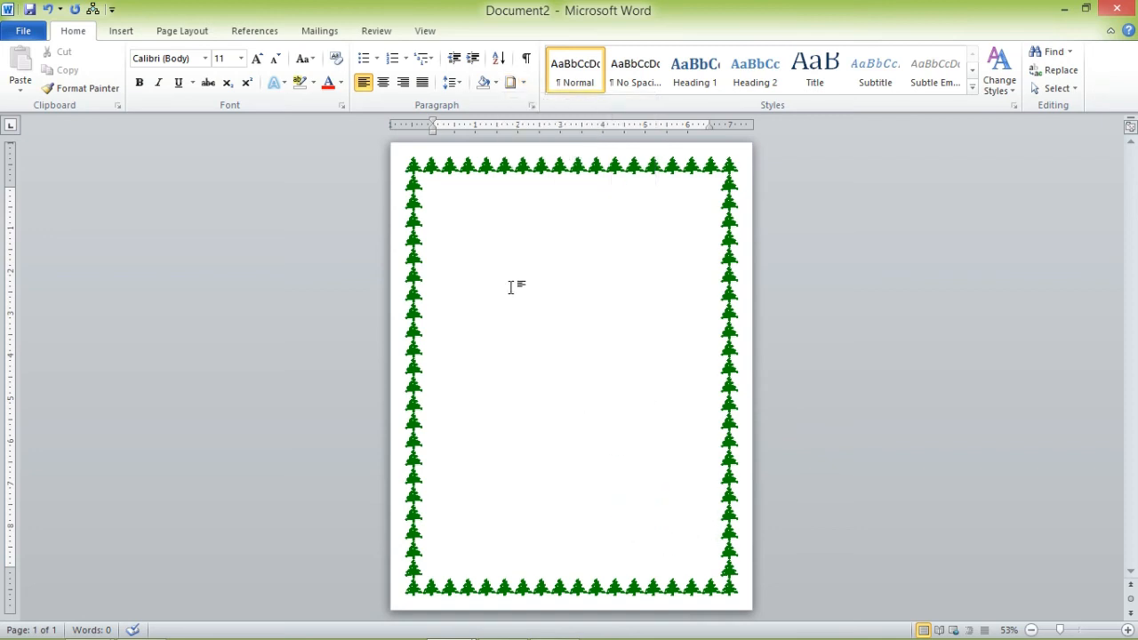
# Change the page border to the 3 pt double line style with one thick and one thin line.
pyautogui.click(188, 31)
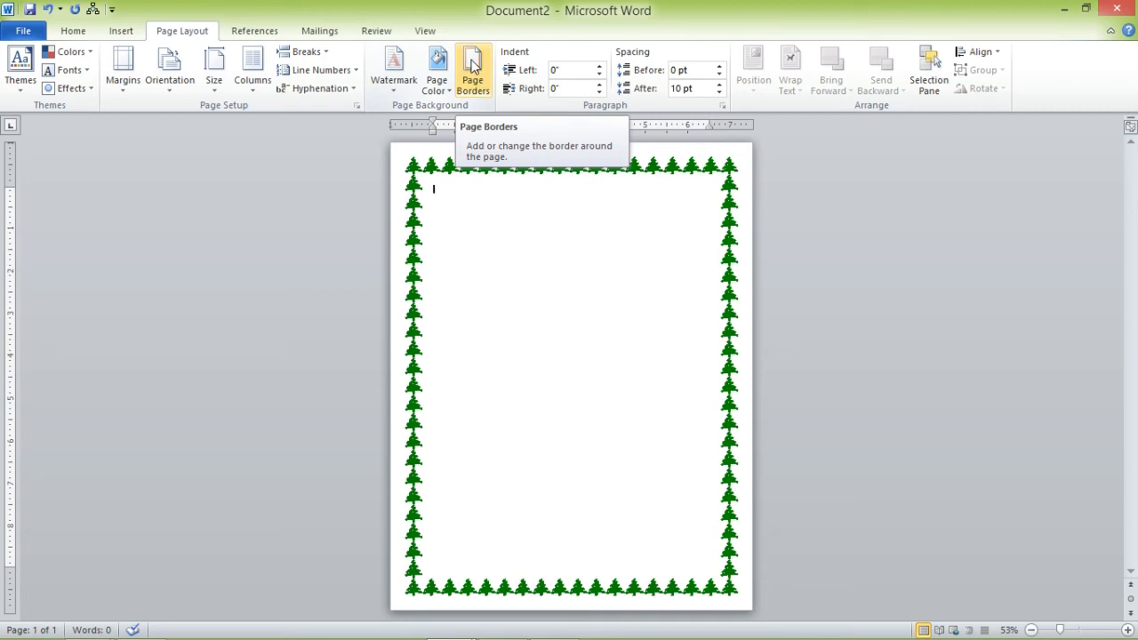
pyautogui.click(473, 61)
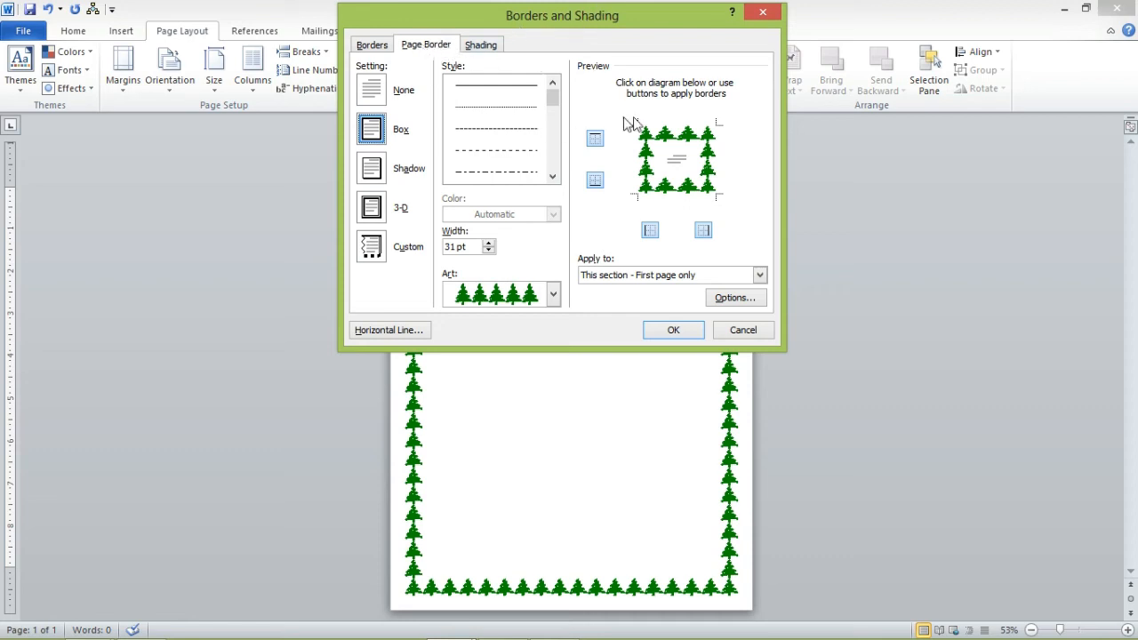
pyautogui.click(556, 156)
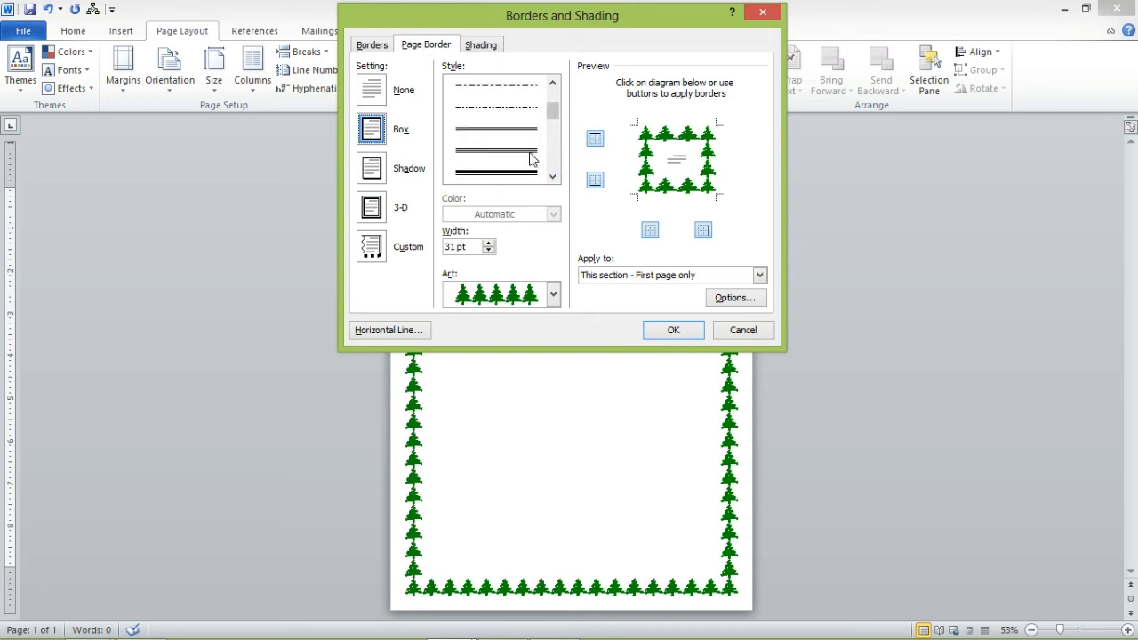
pyautogui.click(534, 151)
pyautogui.click(532, 172)
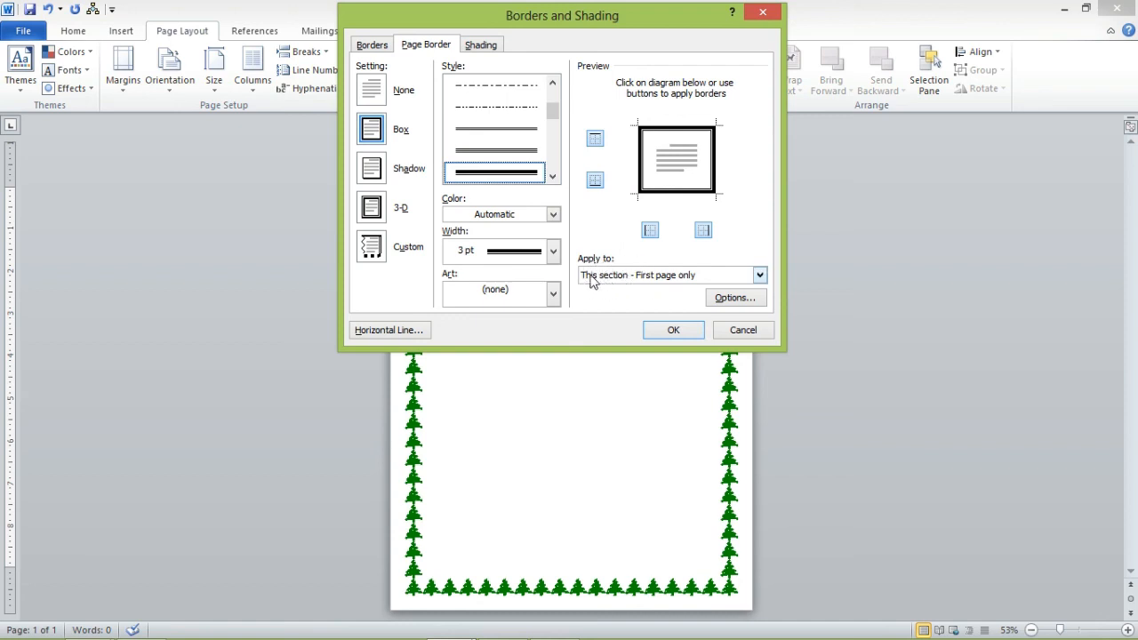
pyautogui.click(674, 331)
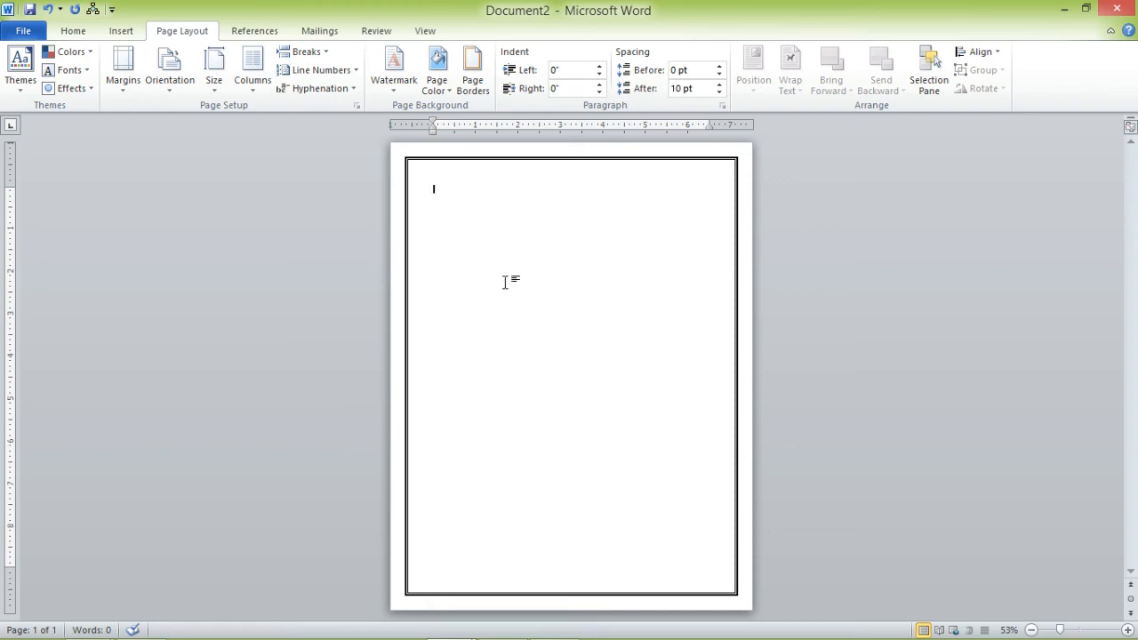
# Add the title "THE COMPANY" to the page, centred and at font size 48.
pyautogui.write('THE CO')
pyautogui.hotkey('ctrl', 'a')
pyautogui.click(78, 35)
pyautogui.click(240, 58)
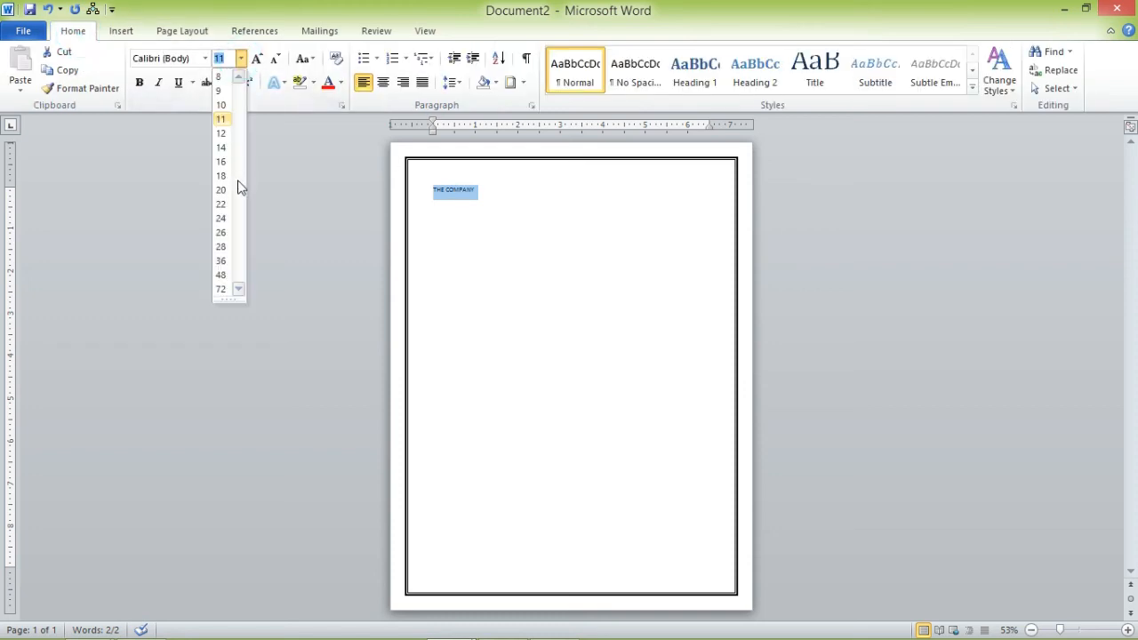
pyautogui.click(221, 277)
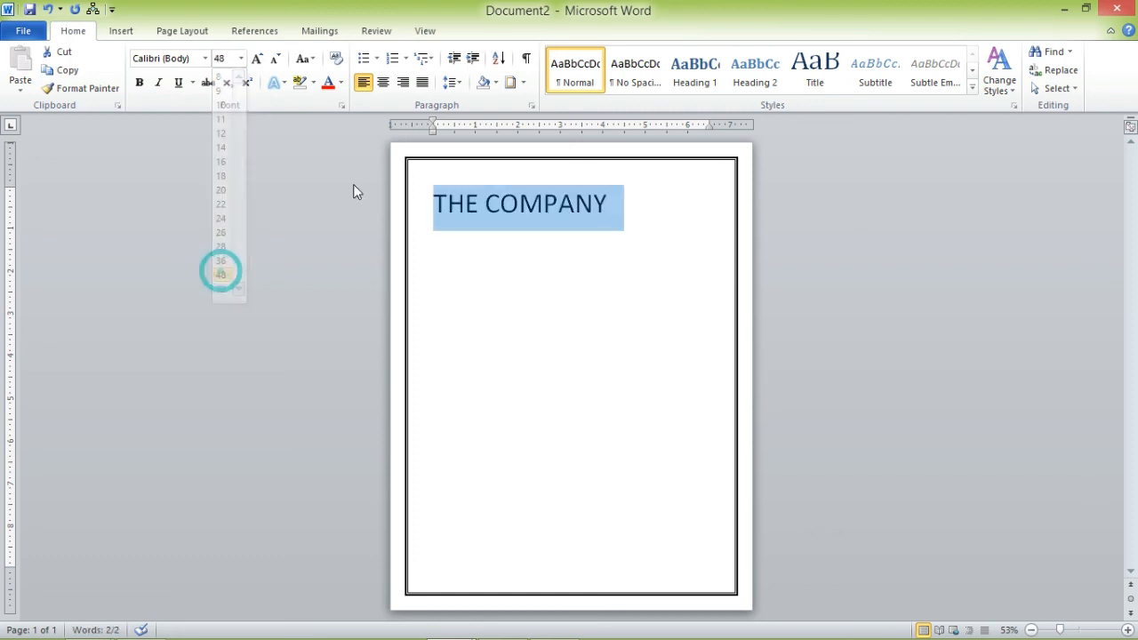
pyautogui.click(384, 83)
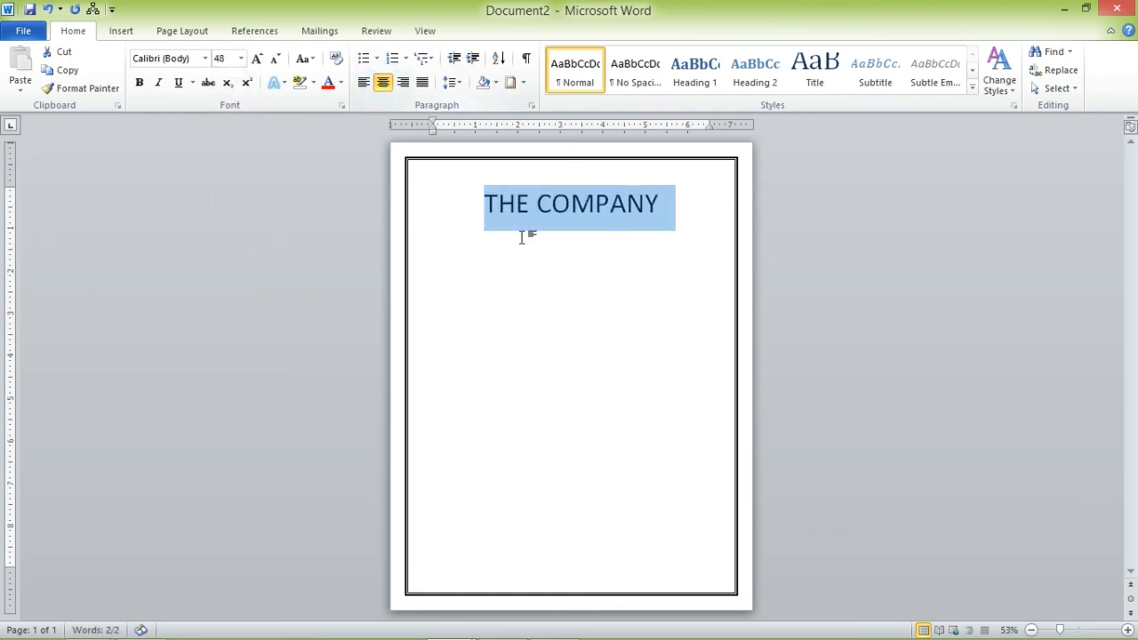
pyautogui.click(525, 265)
# Add a new line reading "sample" below the title.
pyautogui.click(664, 204)
pyautogui.press('Return')
pyautogui.write('bbbb')
pyautogui.press('BackSpace')
pyautogui.press('BackSpace')
pyautogui.press('BackSpace')
pyautogui.press('BackSpace')
pyautogui.write('sample')
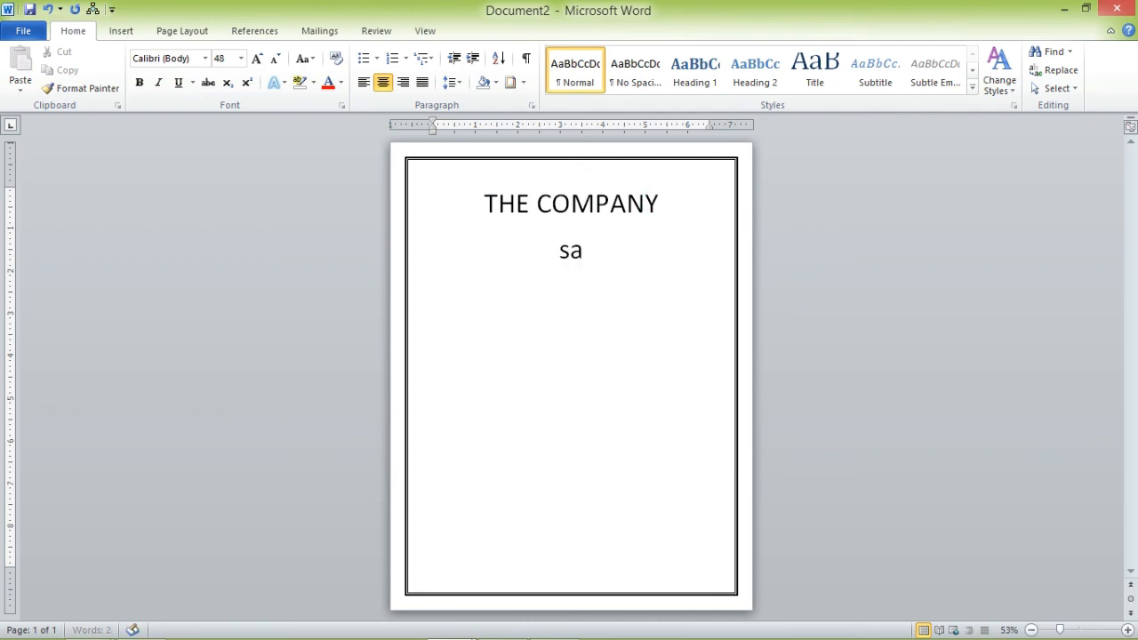